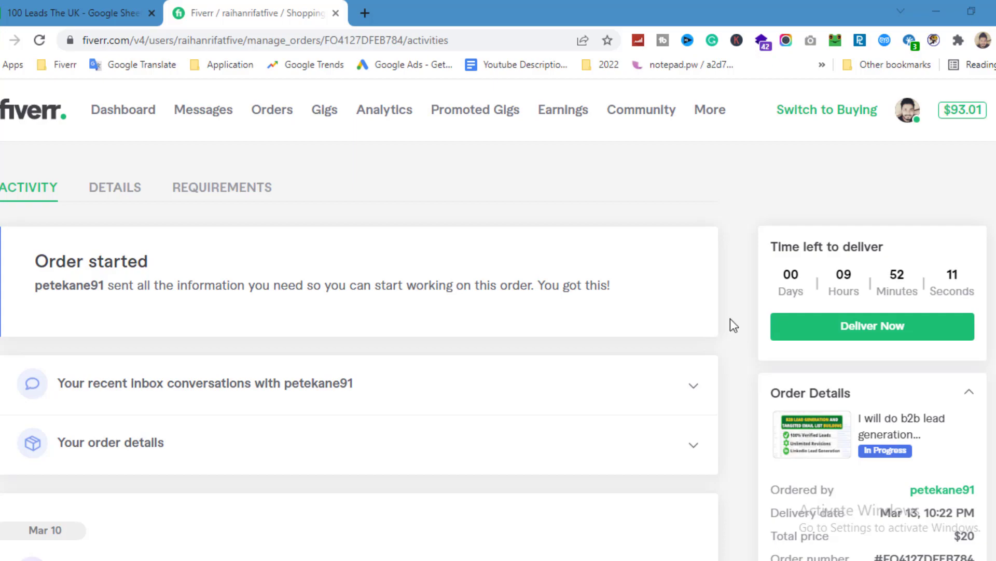
Switch to the 100 Leads The UK spreadsheet and review the lead rows down to the Driving Instructor entries.
scroll(733, 324, "down", 4)
scroll(737, 353, "down", 6)
scroll(750, 415, "up", 10)
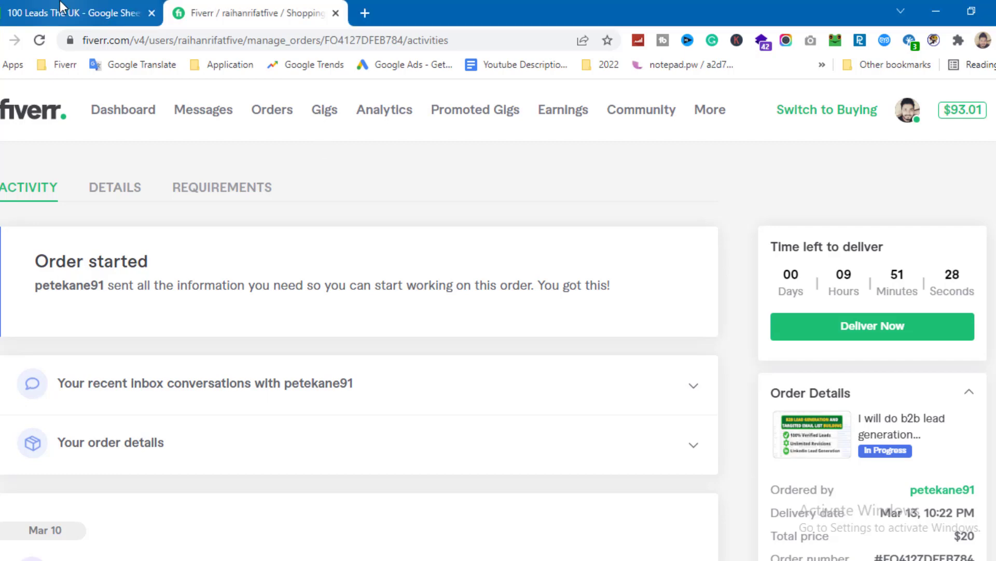
left_click(77, 16)
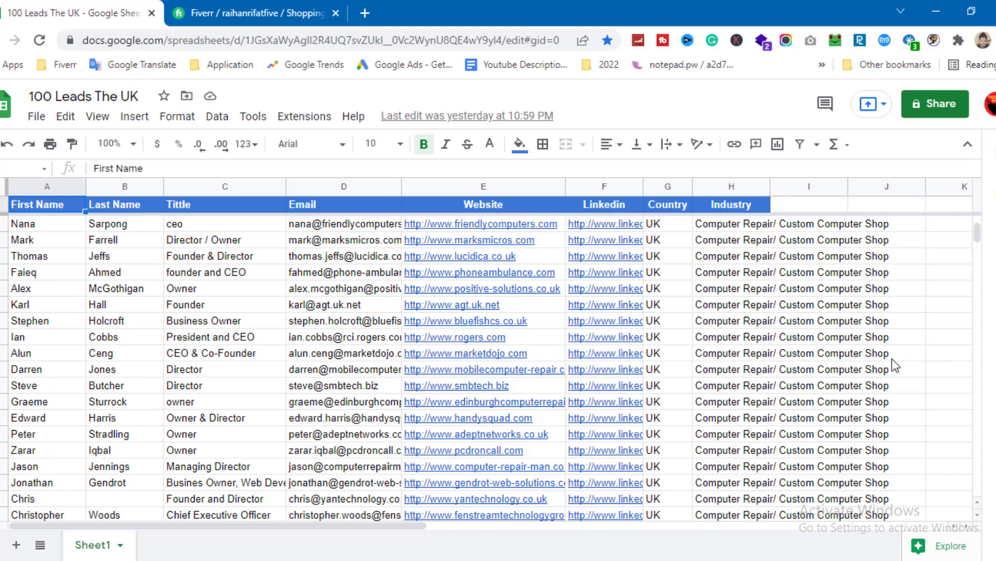
scroll(892, 360, "down", 20)
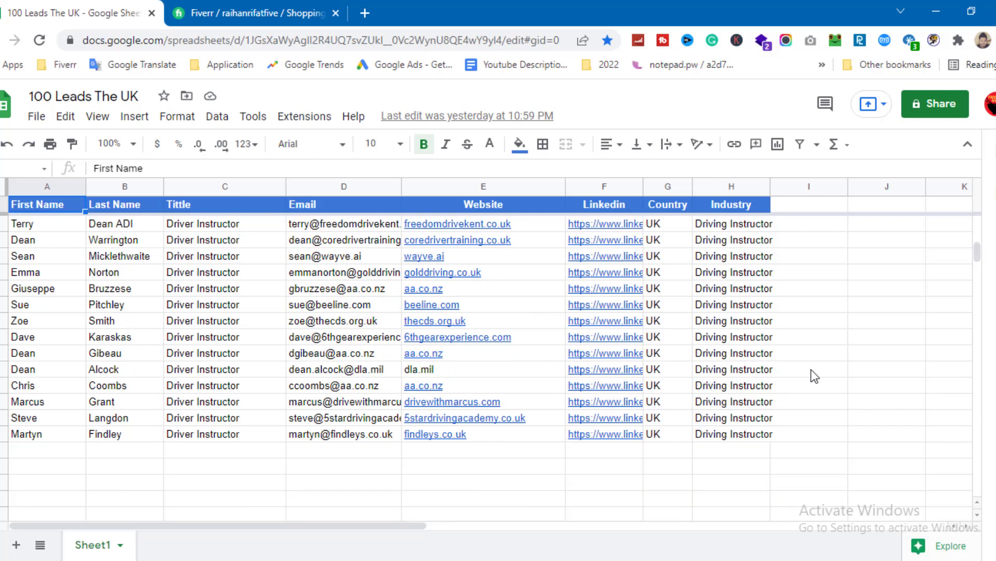
left_click(898, 311)
scroll(897, 311, "up", 20)
scroll(898, 312, "down", 5)
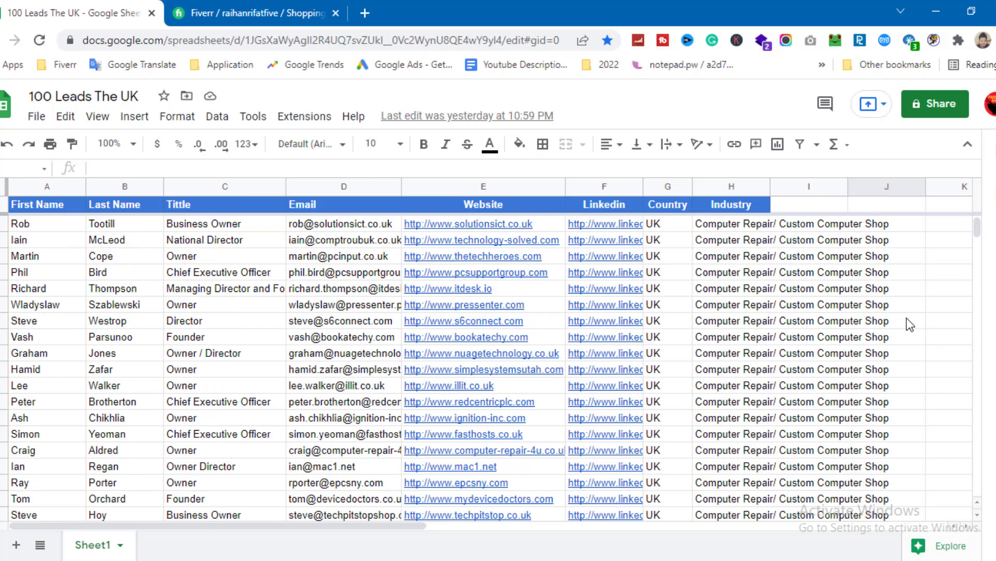
scroll(920, 370, "down", 3)
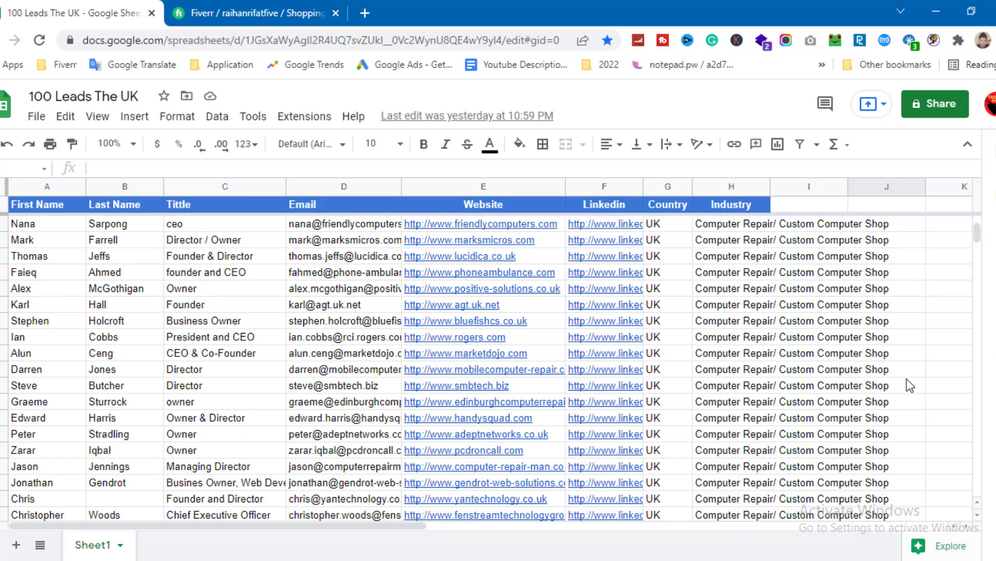
scroll(906, 379, "down", 10)
scroll(334, 411, "up", 2)
scroll(334, 412, "down", 2)
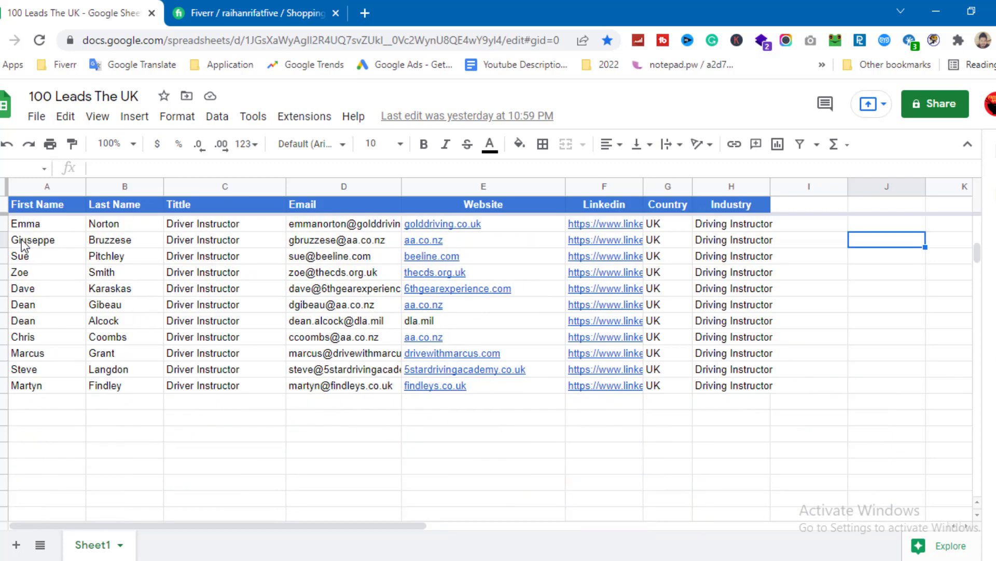
Download the 100 Leads The UK sheet as a Microsoft Excel (.xlsx) file.
left_click(35, 116)
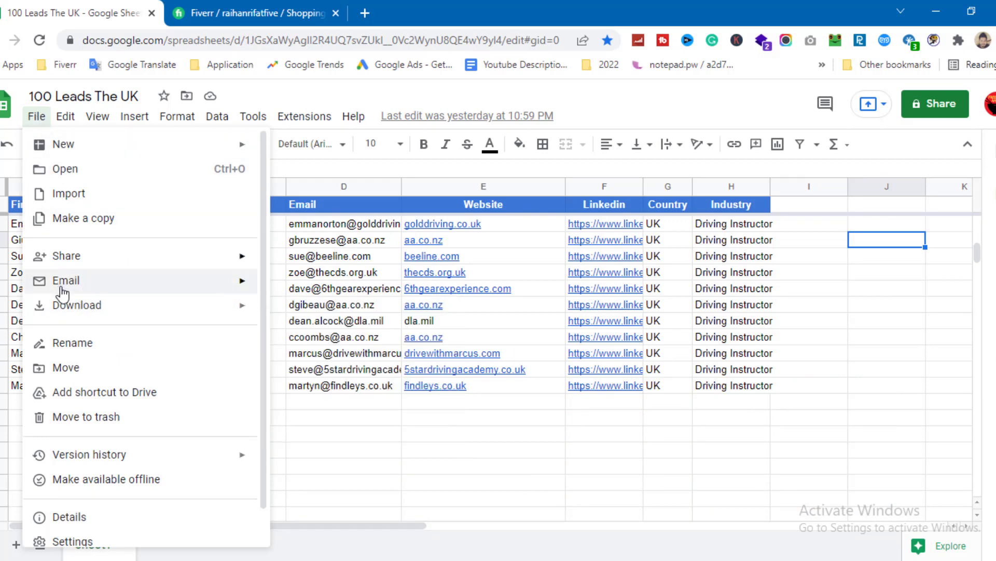
mouse_move(211, 311)
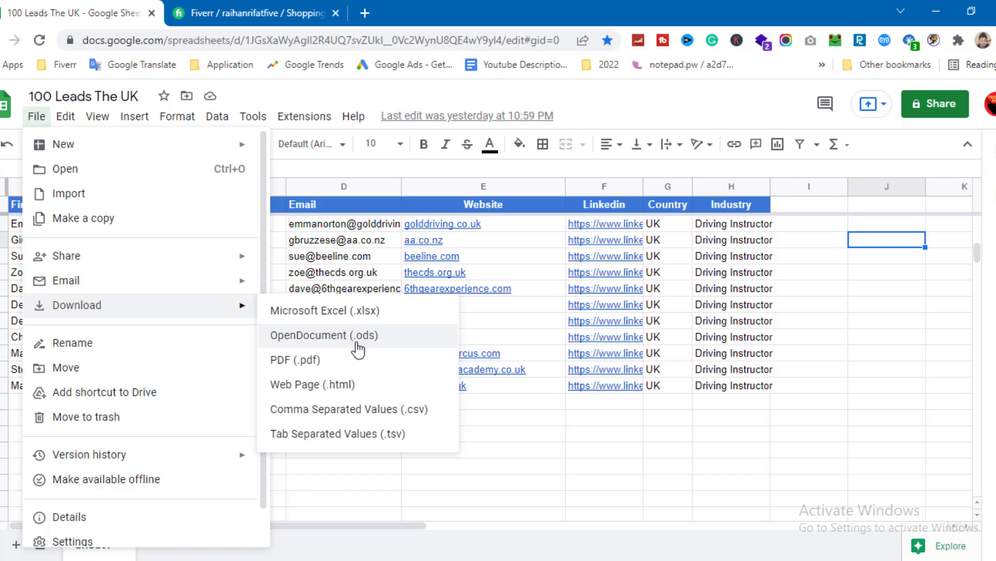
left_click(358, 315)
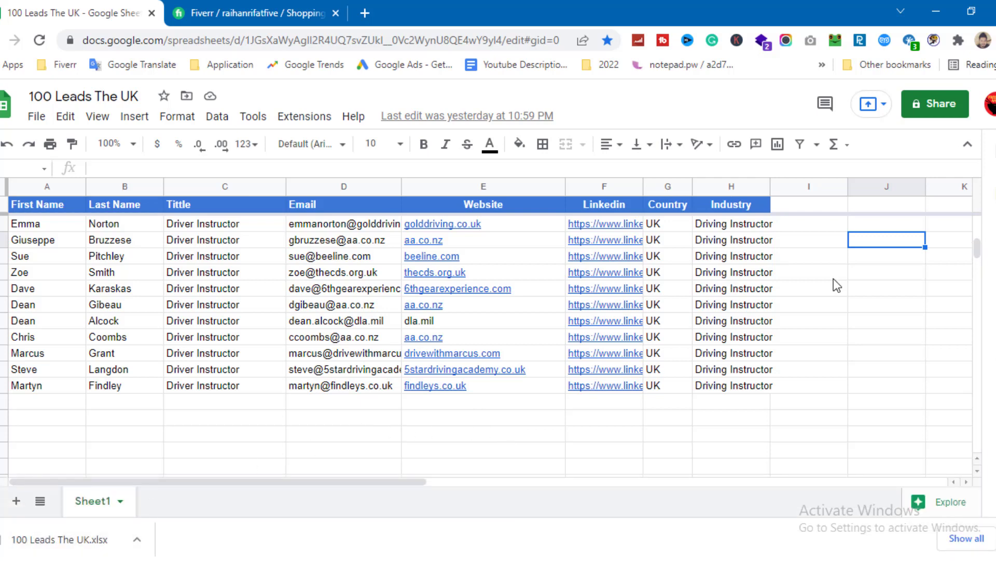
Set the spreadsheet's general access to anyone with the link.
left_click(939, 108)
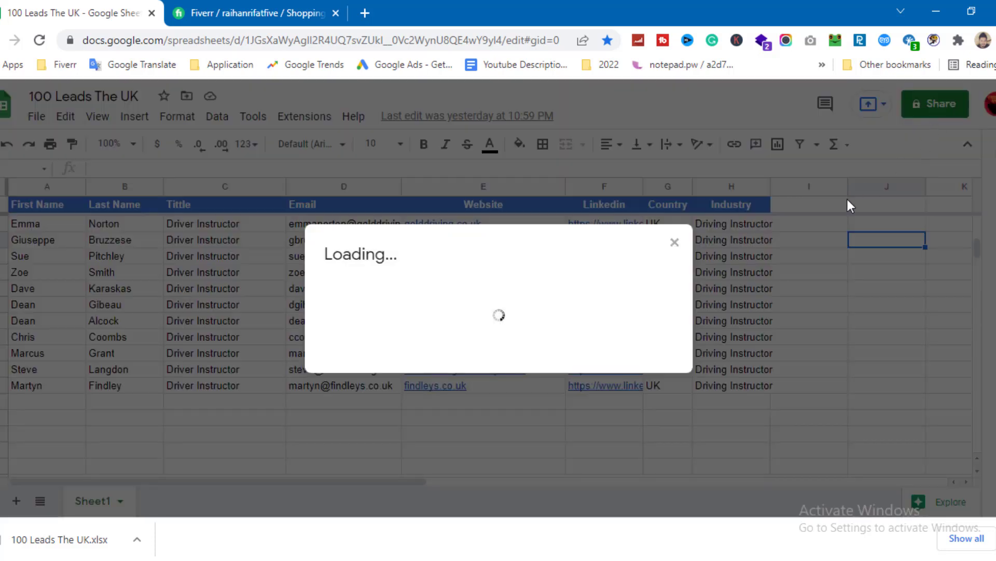
left_click(831, 344)
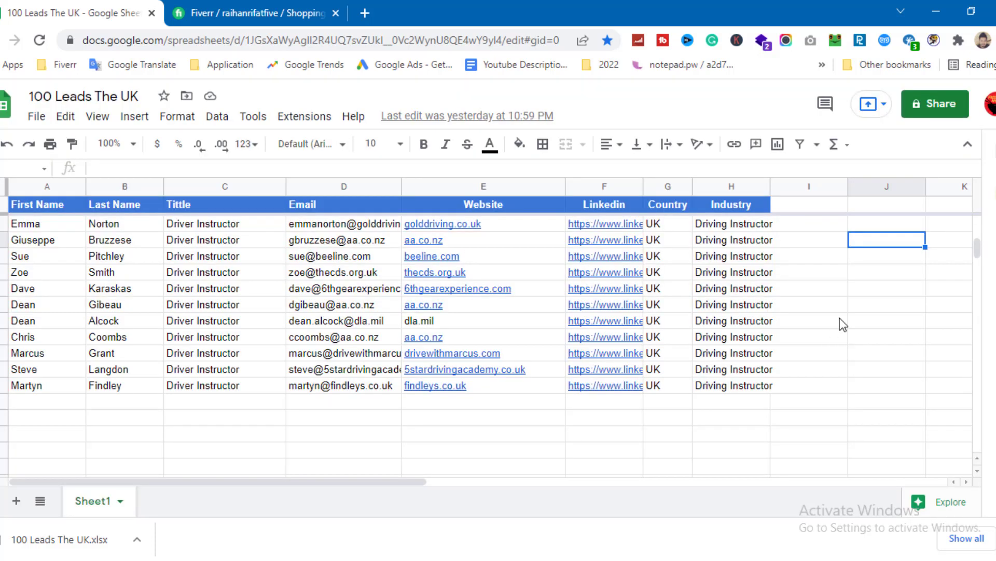
left_click(938, 103)
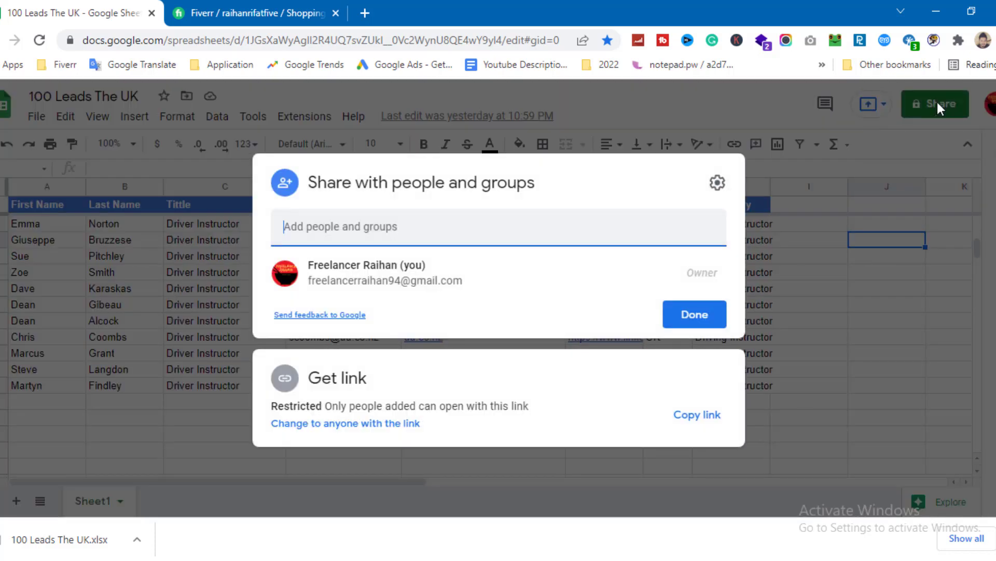
left_click(346, 423)
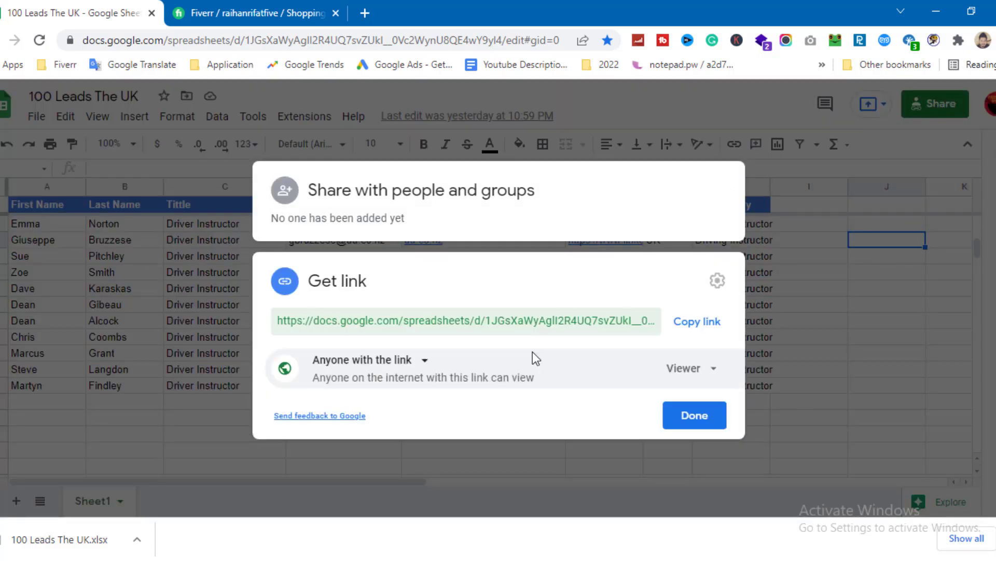
left_click(423, 361)
left_click(390, 391)
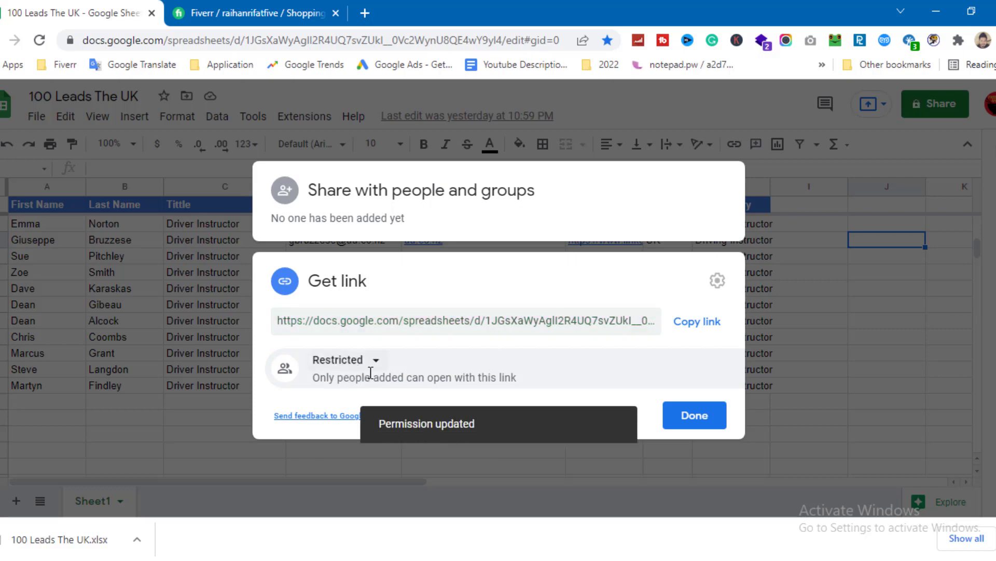
left_click(377, 364)
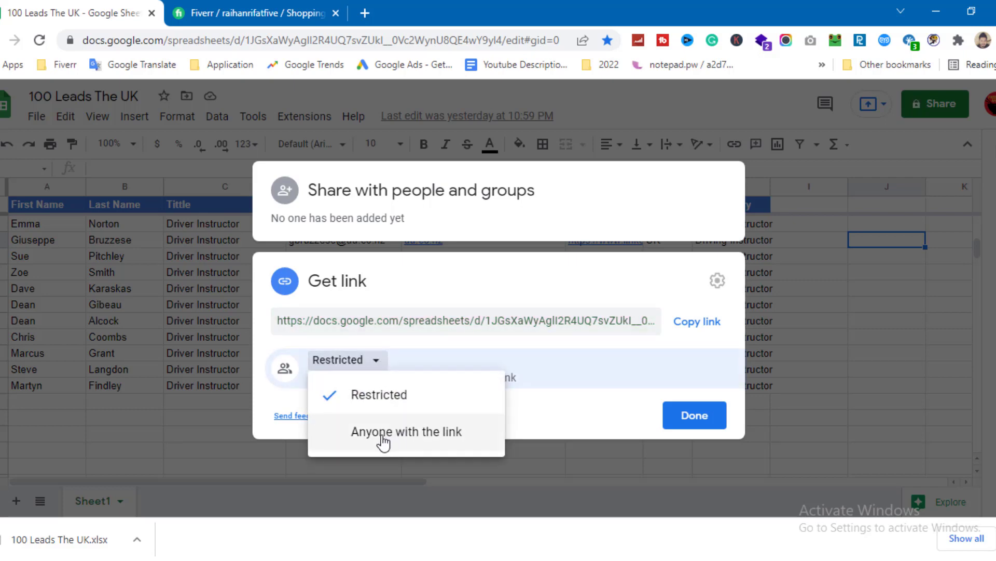
left_click(434, 433)
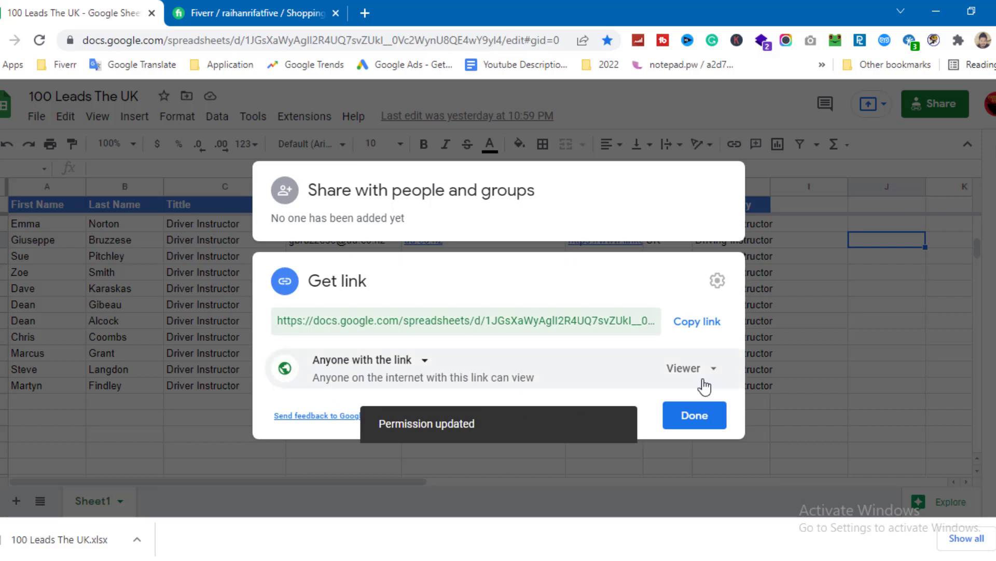
Keep link visitors as Viewer and copy the spreadsheet's shareable link.
left_click(715, 379)
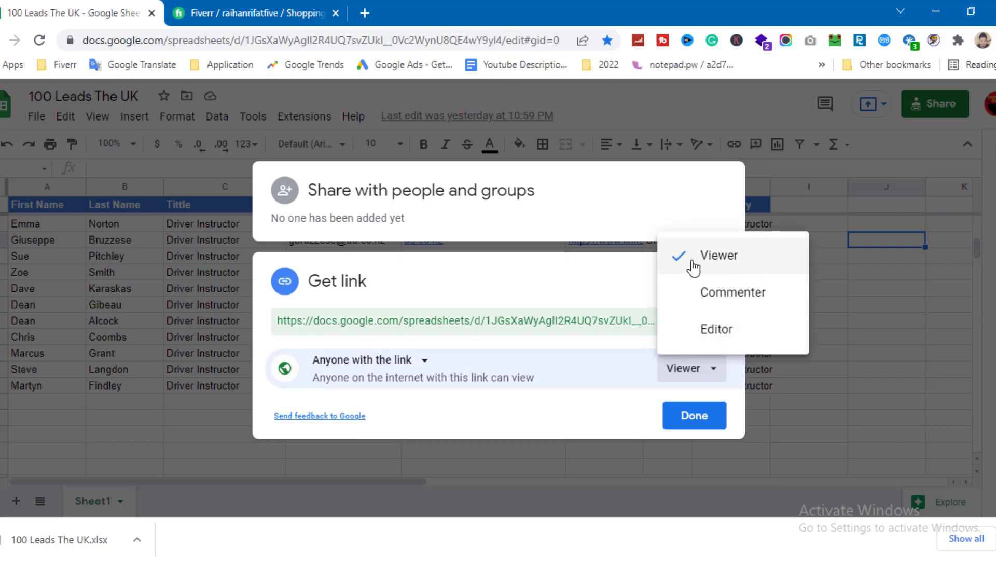
left_click(721, 256)
left_click(684, 403)
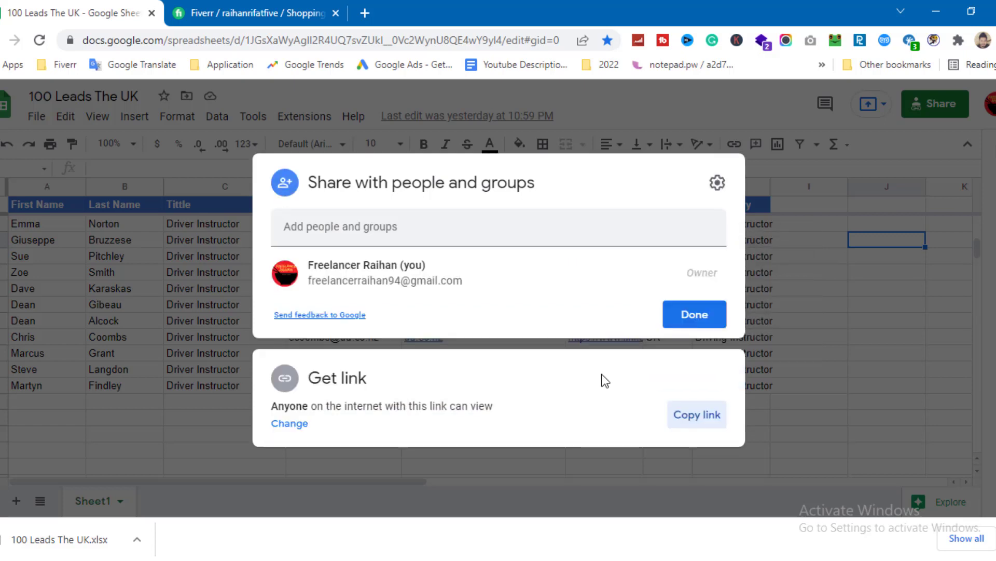
left_click(698, 423)
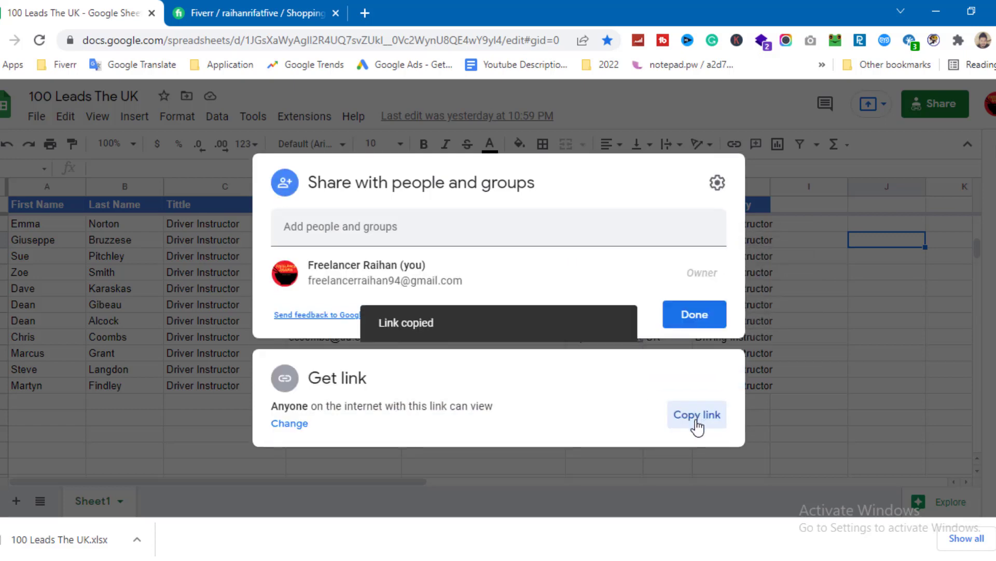
left_click(823, 400)
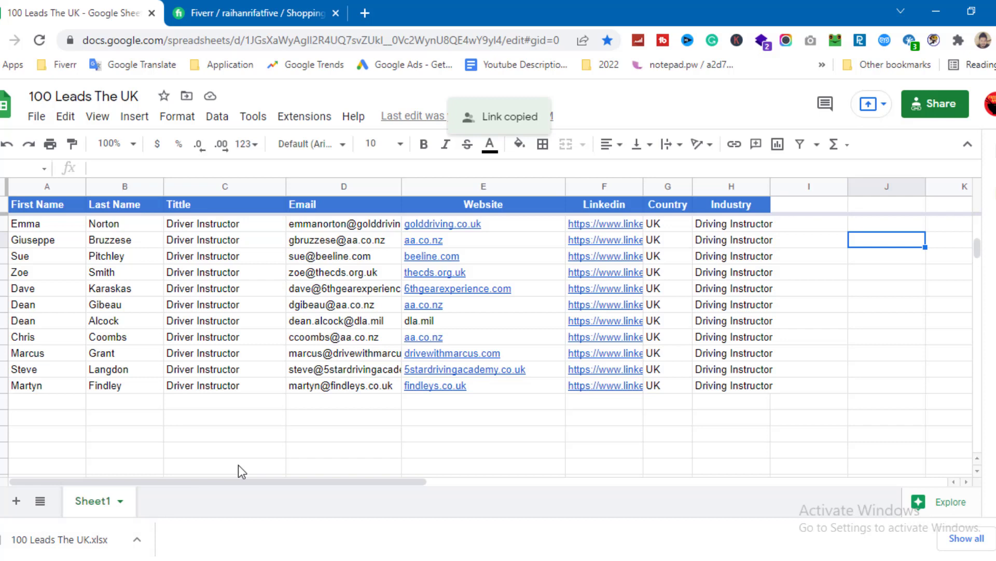
Open the Deliver Now form on the Fiverr order and list the saved quick response templates.
left_click(284, 6)
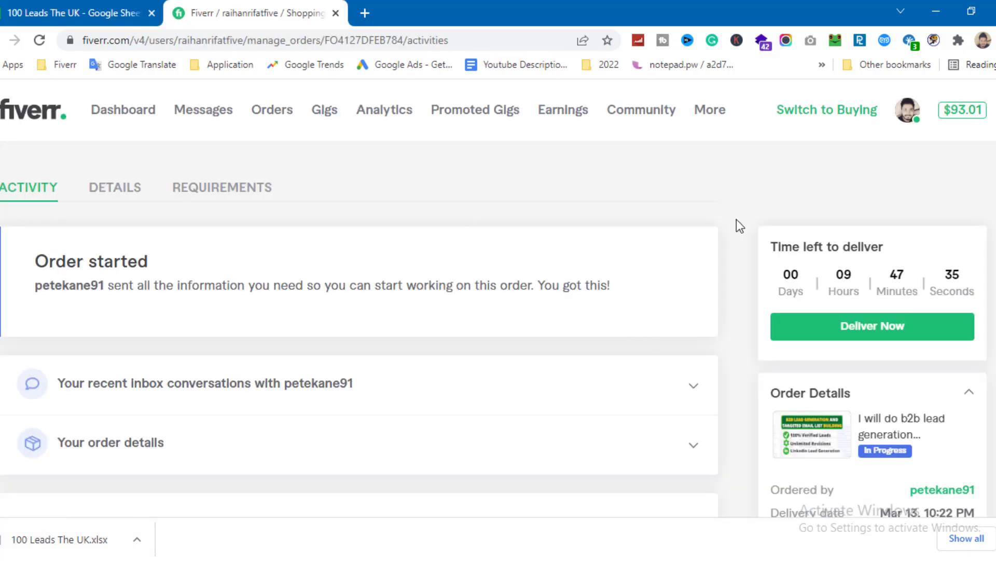
scroll(737, 239, "down", 5)
scroll(737, 254, "up", 7)
left_click(869, 342)
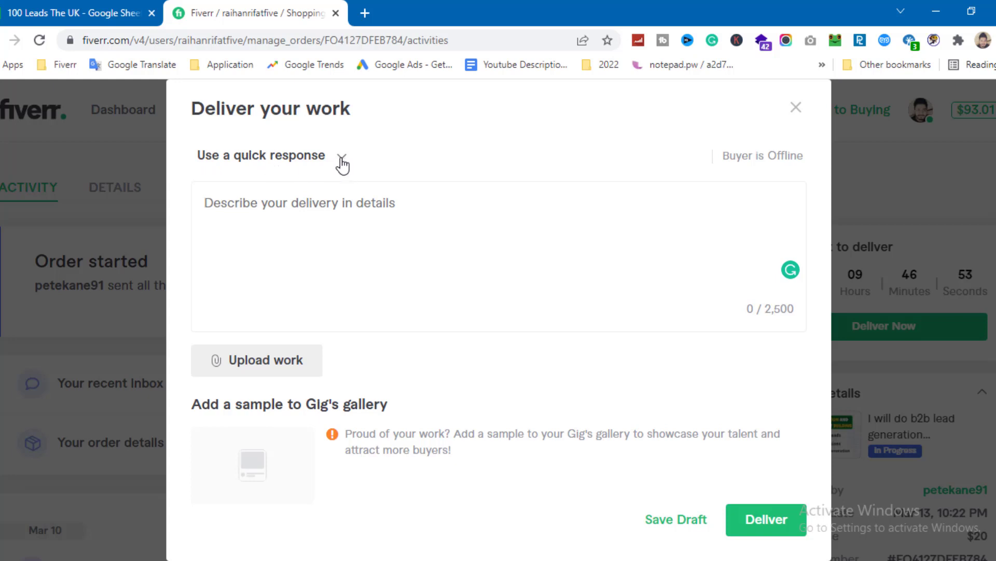
left_click(341, 161)
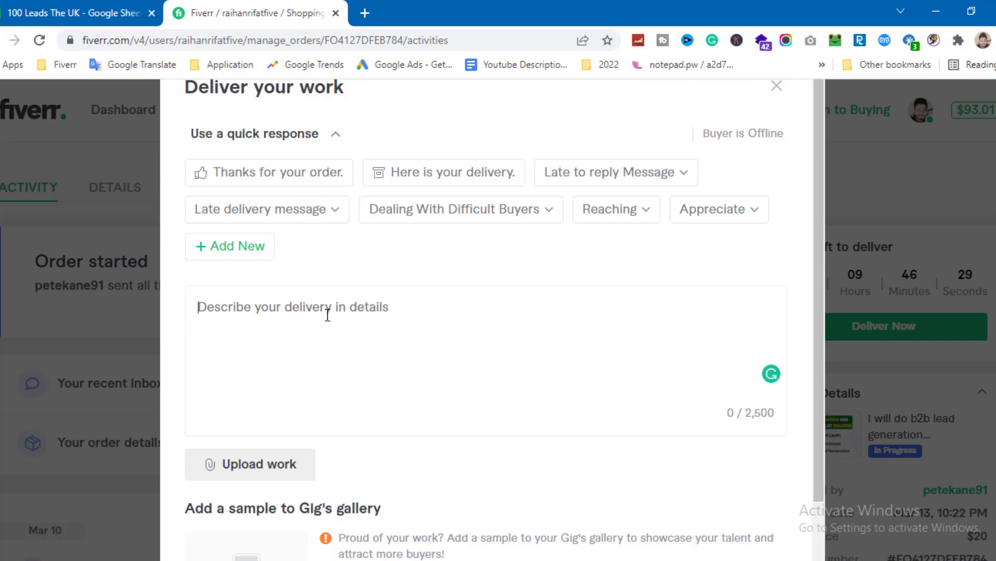
left_click(423, 315)
Insert the Appreciate template, add a 'Here You Go Spreadsheet:' line and paste the sheet link.
left_click(703, 215)
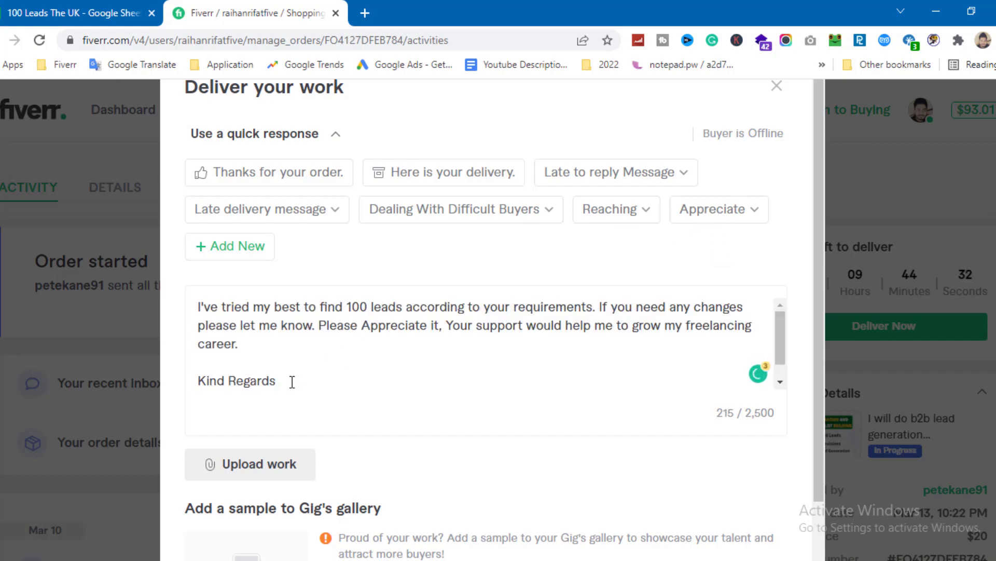
left_click_drag(291, 380, 195, 314)
left_click(469, 352)
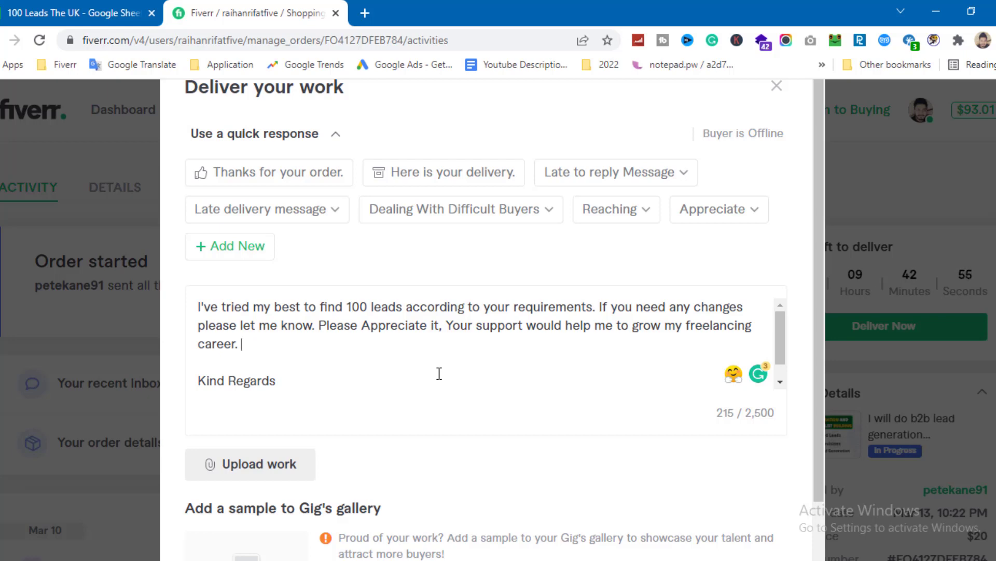
left_click(350, 307)
key("ctrl+v")
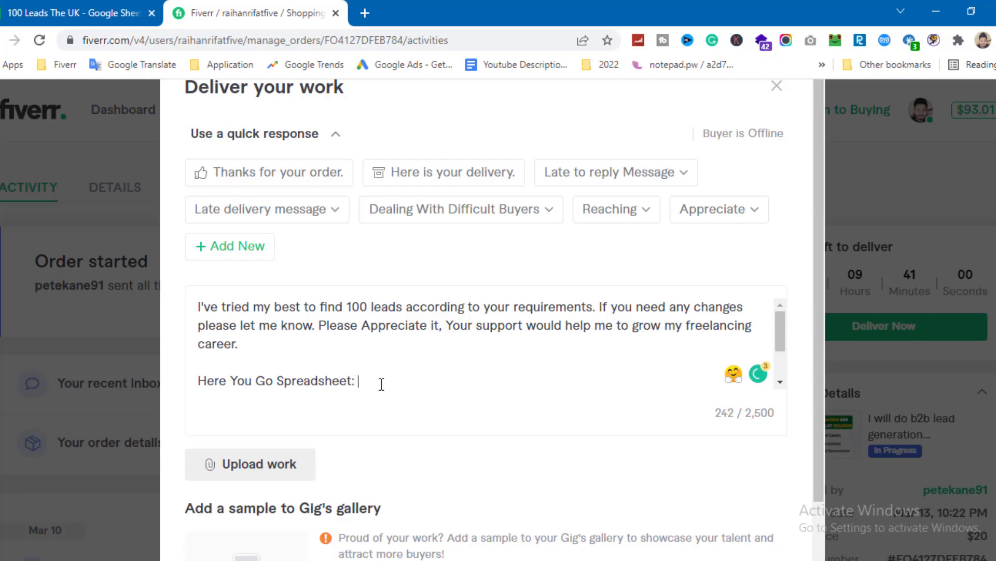
key("ctrl+v")
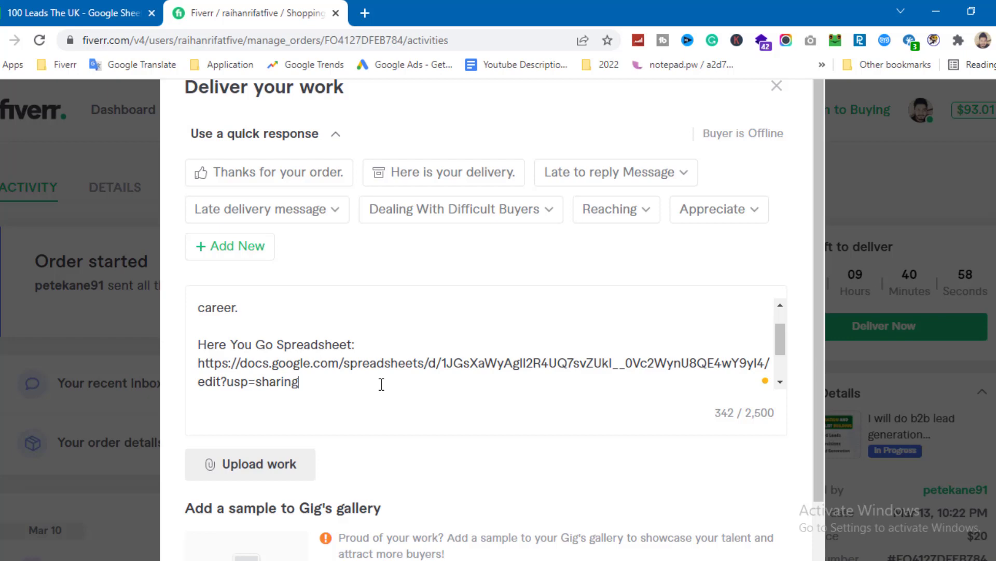
scroll(394, 371, "down", 2)
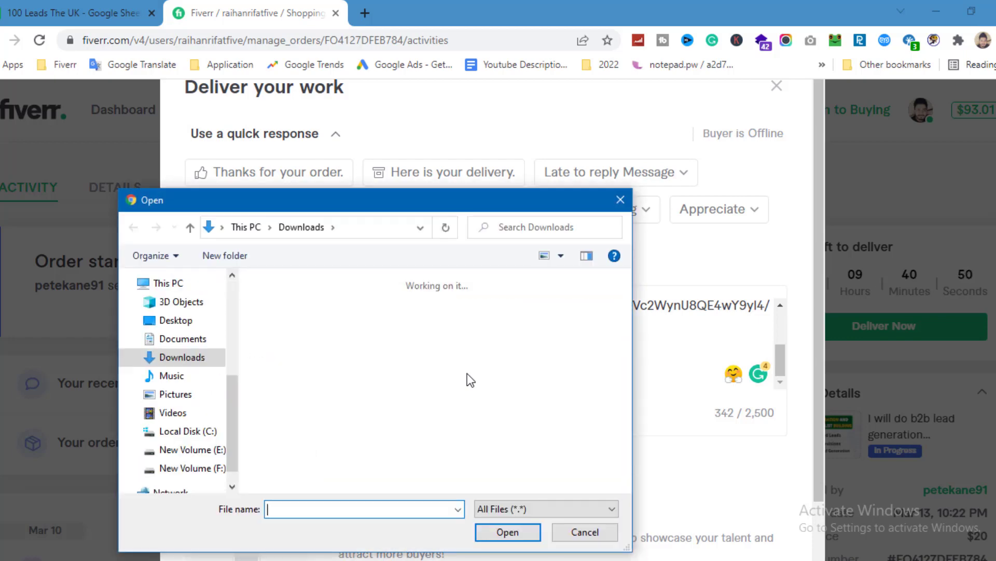
Attach 100 Leads The UK.xlsx from Downloads to the delivery.
double_click(312, 331)
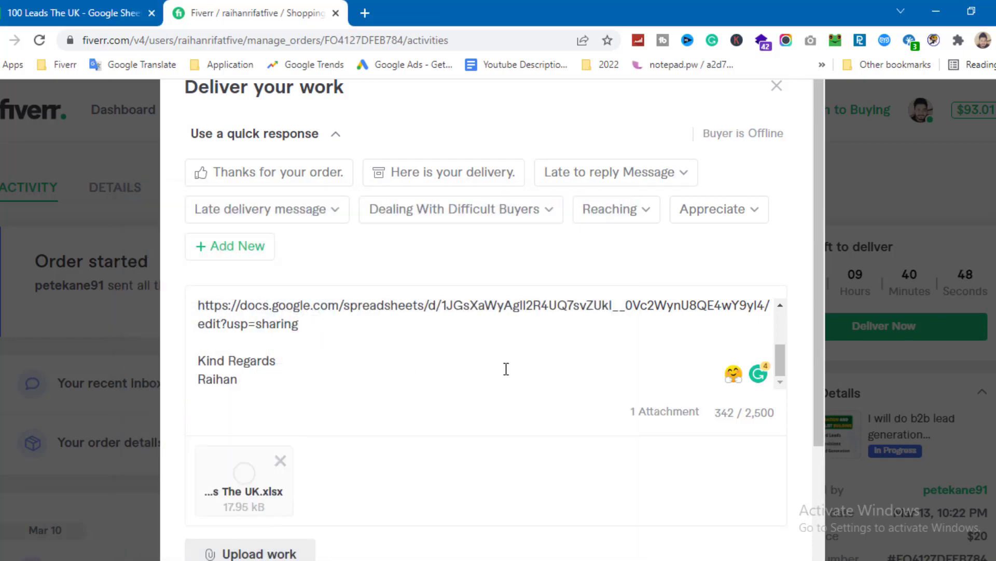
scroll(507, 369, "down", 3)
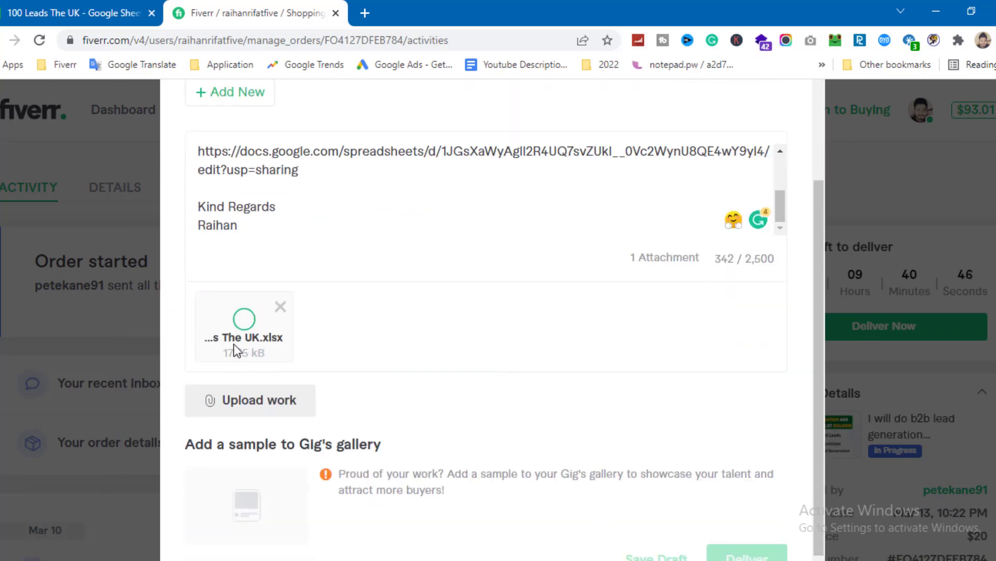
scroll(520, 430, "up", 1)
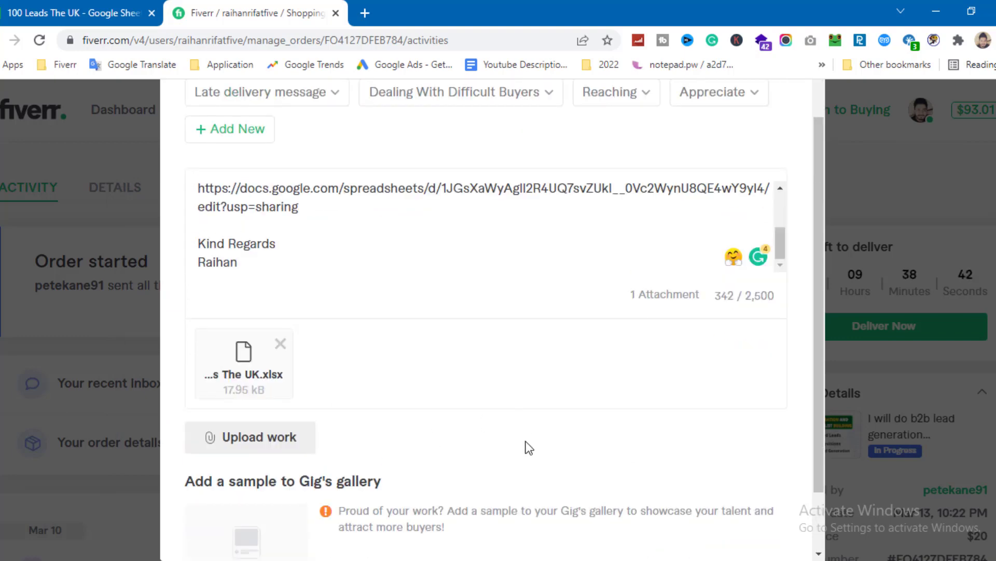
scroll(528, 448, "down", 2)
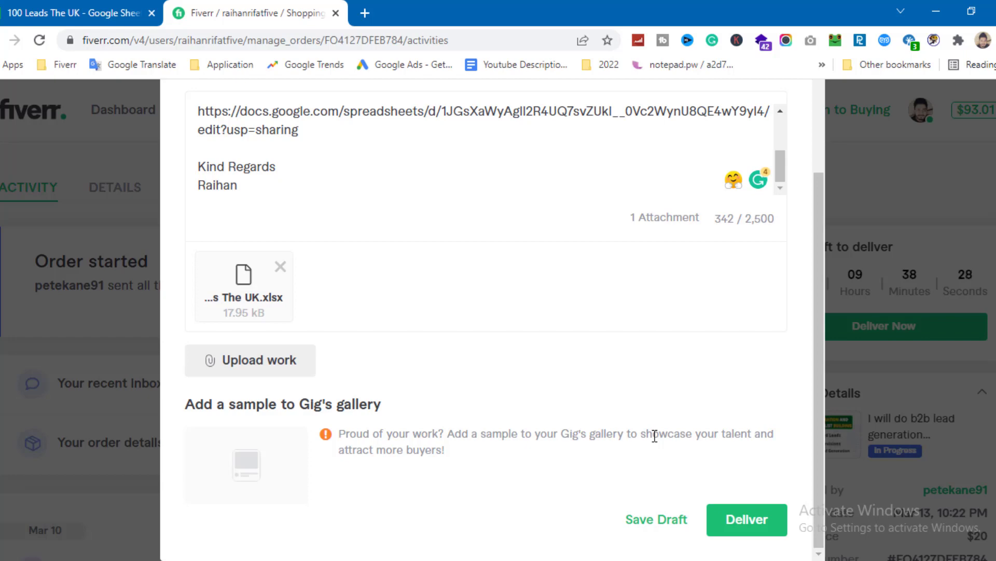
Submit the delivery and check the Delivered order's message and xlsx attachment.
left_click(765, 523)
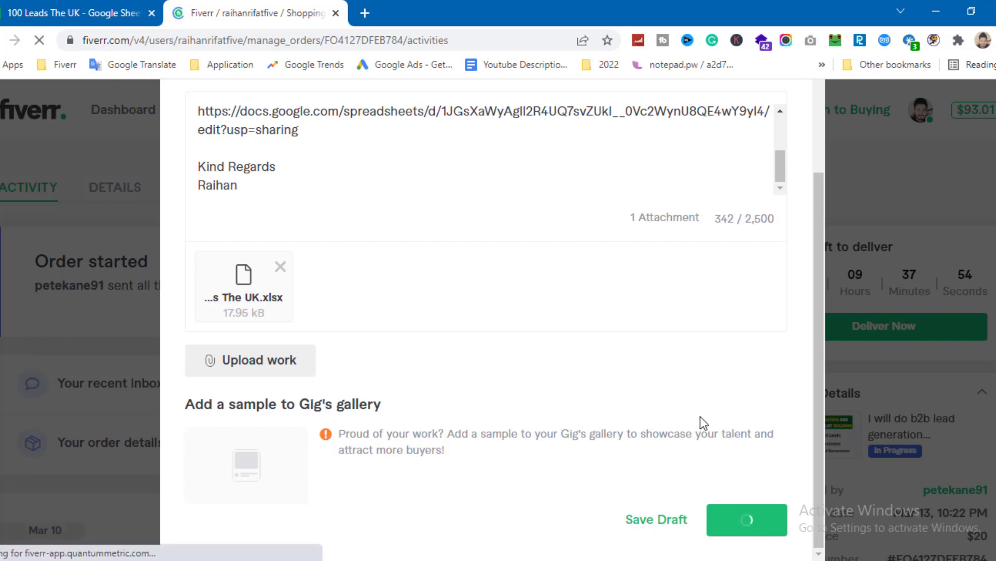
scroll(602, 468, "up", 4)
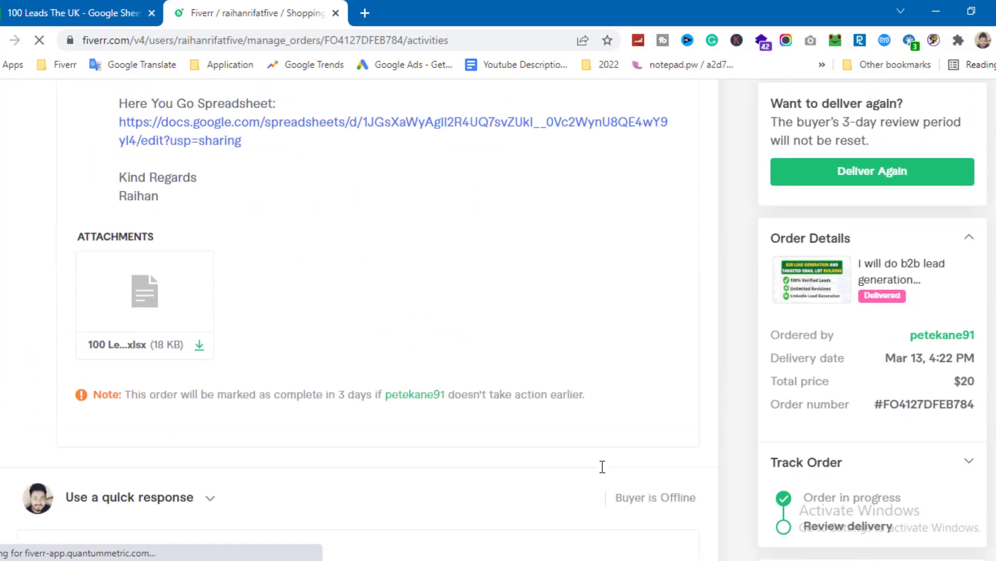
scroll(601, 466, "up", 1)
scroll(595, 466, "down", 3)
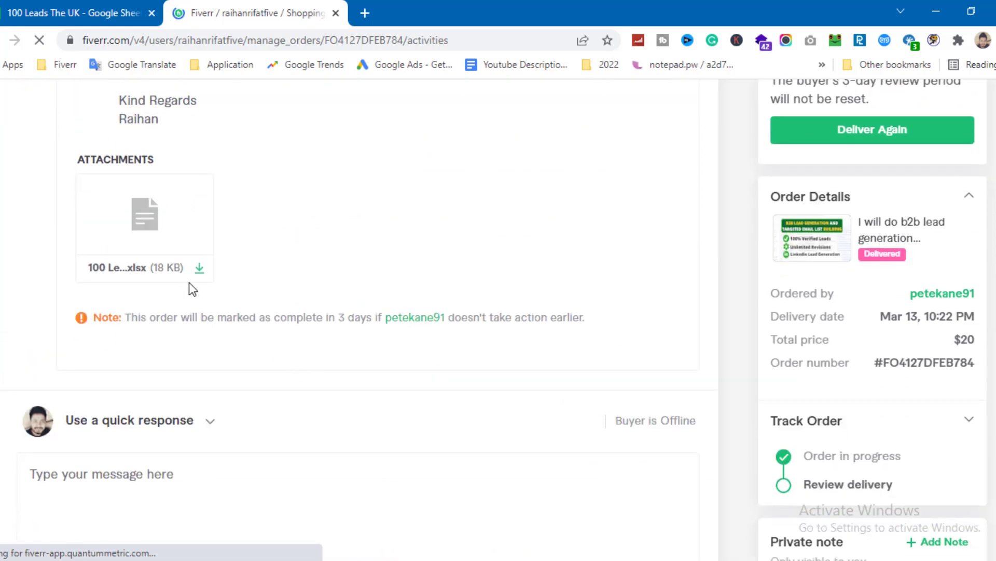
scroll(394, 410, "up", 4)
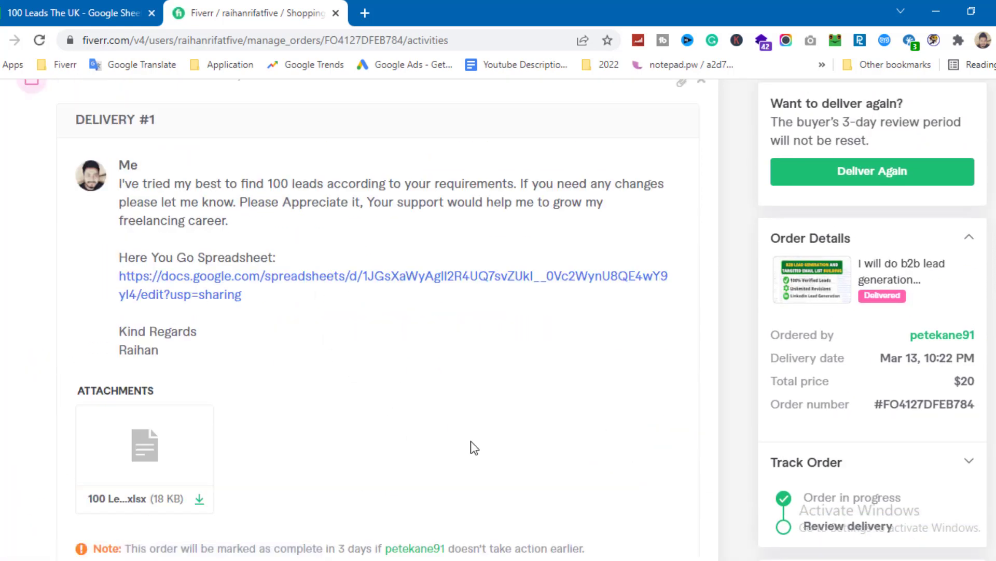
scroll(471, 443, "up", 15)
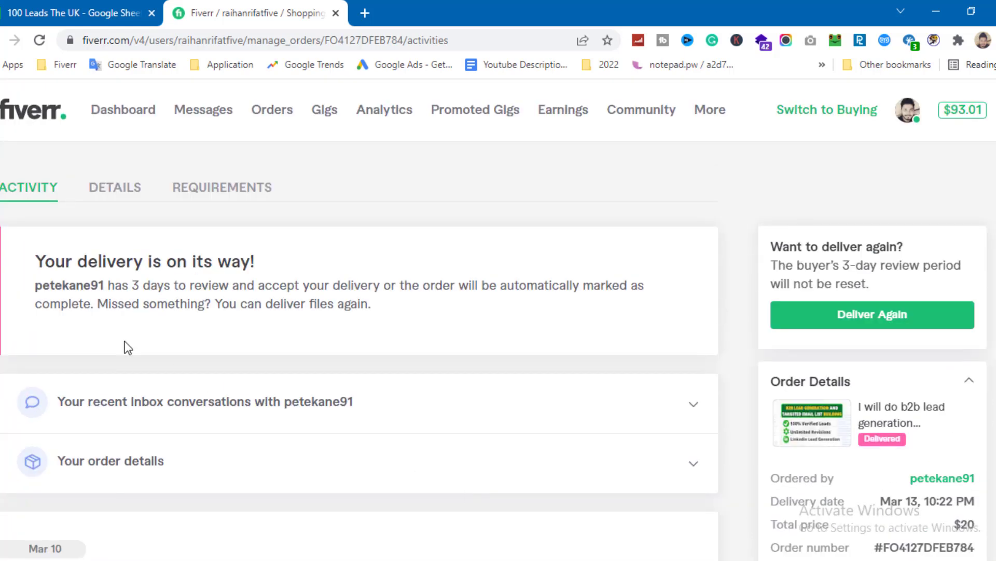